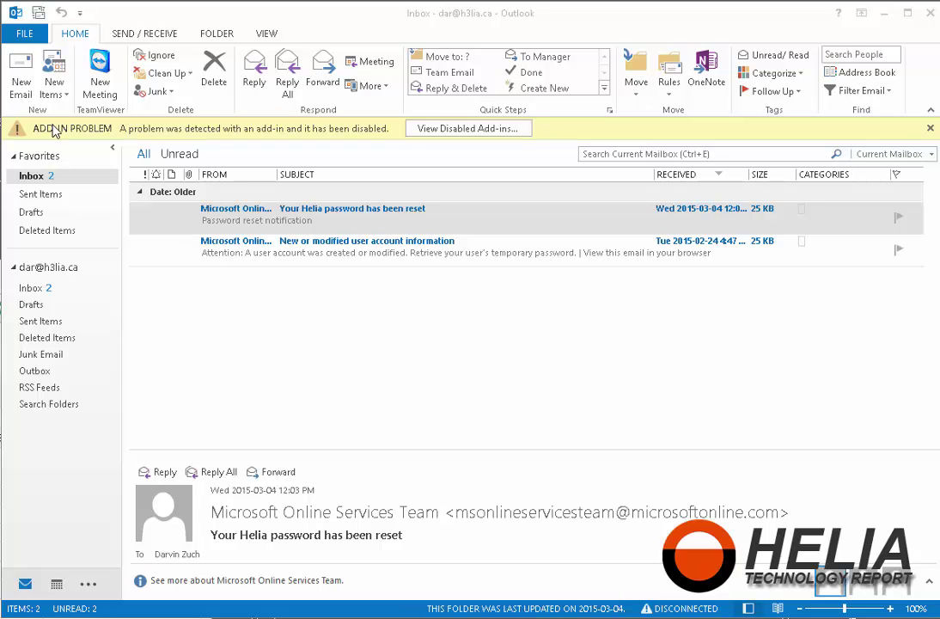
Create a new Outlook data file named 'My H3lia Email Backup.pst' in Outlook Files
{"action": "left_click", "coordinate": [55, 89]}
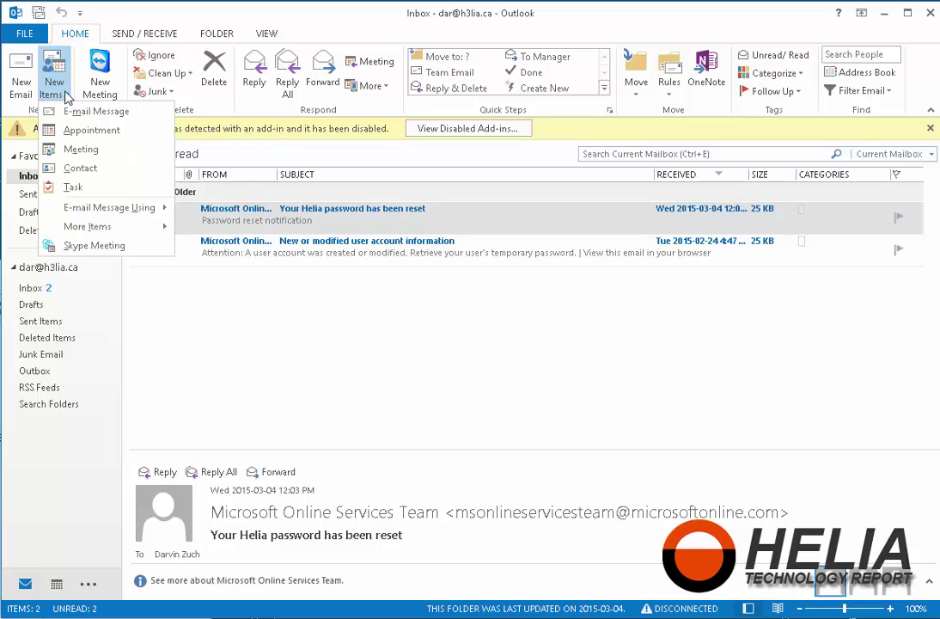
{"action": "mouse_move", "coordinate": [115, 230]}
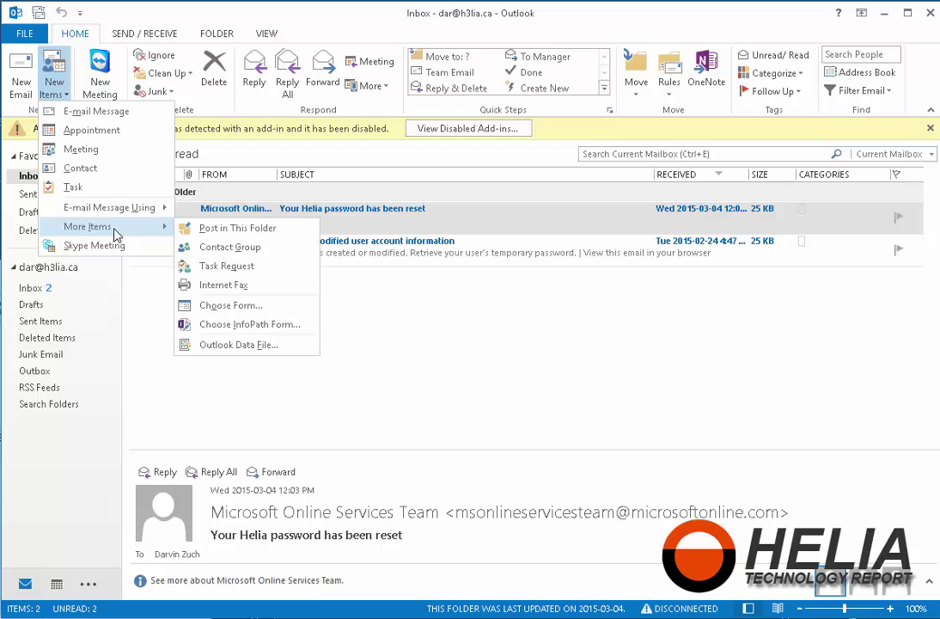
{"action": "left_click", "coordinate": [259, 347]}
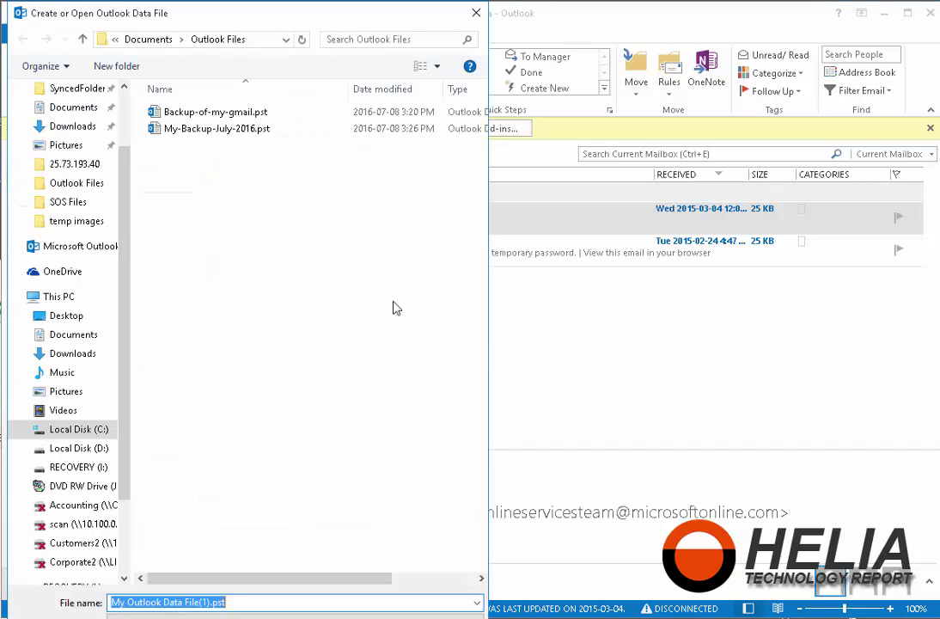
{"action": "left_click", "coordinate": [250, 604]}
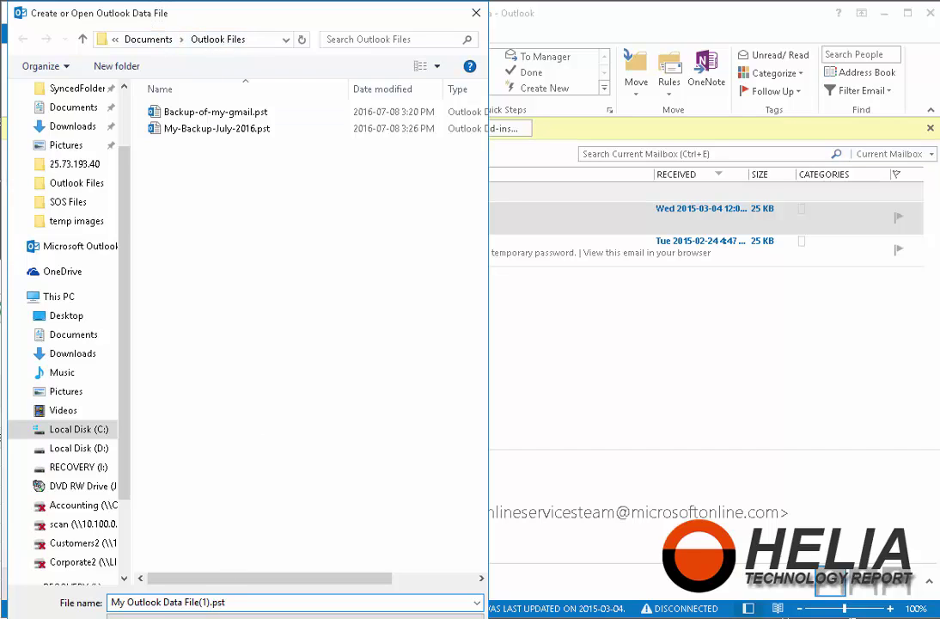
{"action": "left_click_drag", "start_coordinate": [210, 601], "coordinate": [85, 602]}
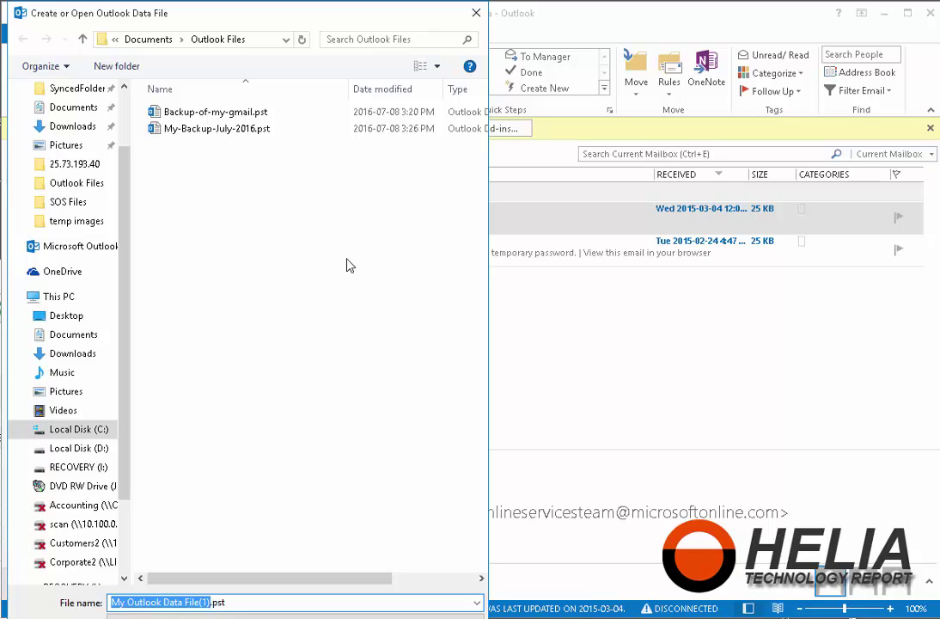
{"action": "type", "text": "My H3li"}
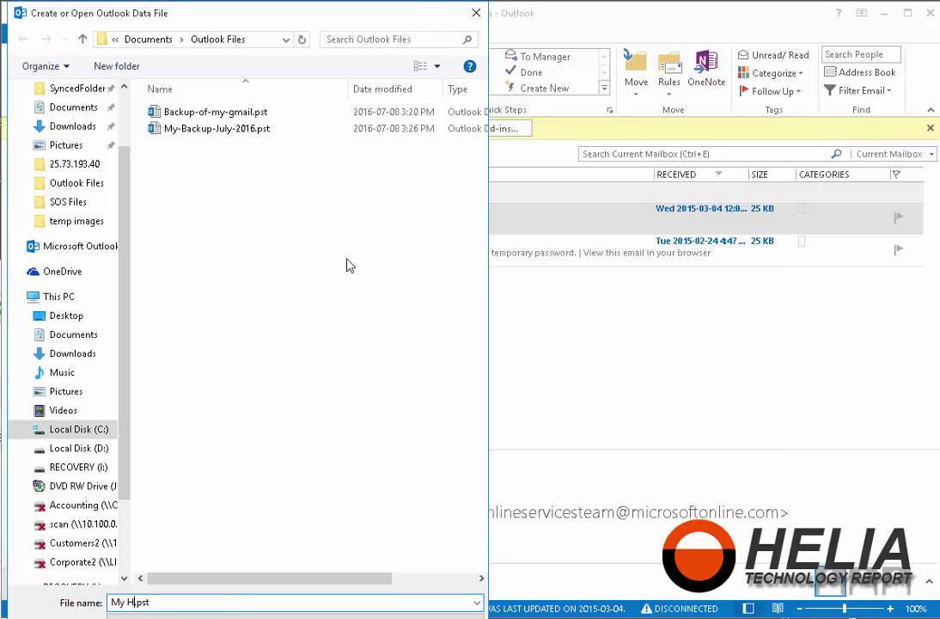
{"action": "type", "text": "a Email Backup"}
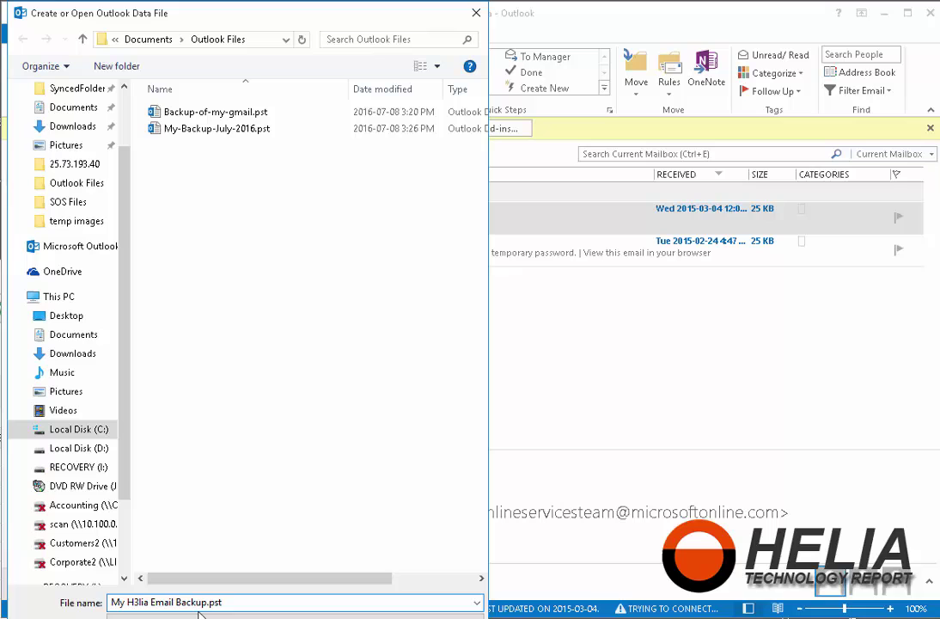
{"action": "key", "text": "Return"}
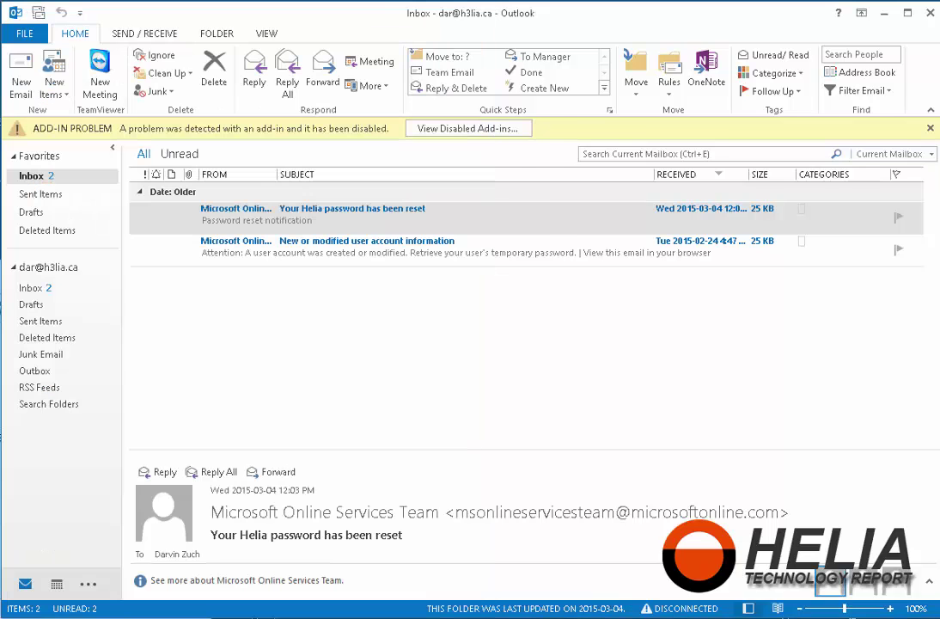
Expand the My H3lia Email Backup data file and add a folder named 'Inbox' inside it
{"action": "left_click", "coordinate": [53, 438]}
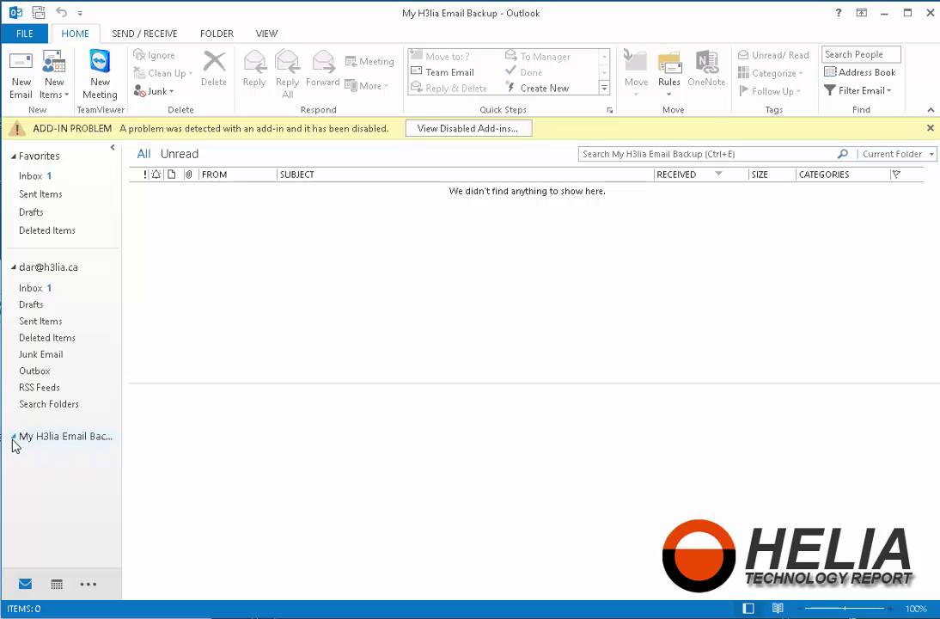
{"action": "left_click", "coordinate": [12, 436]}
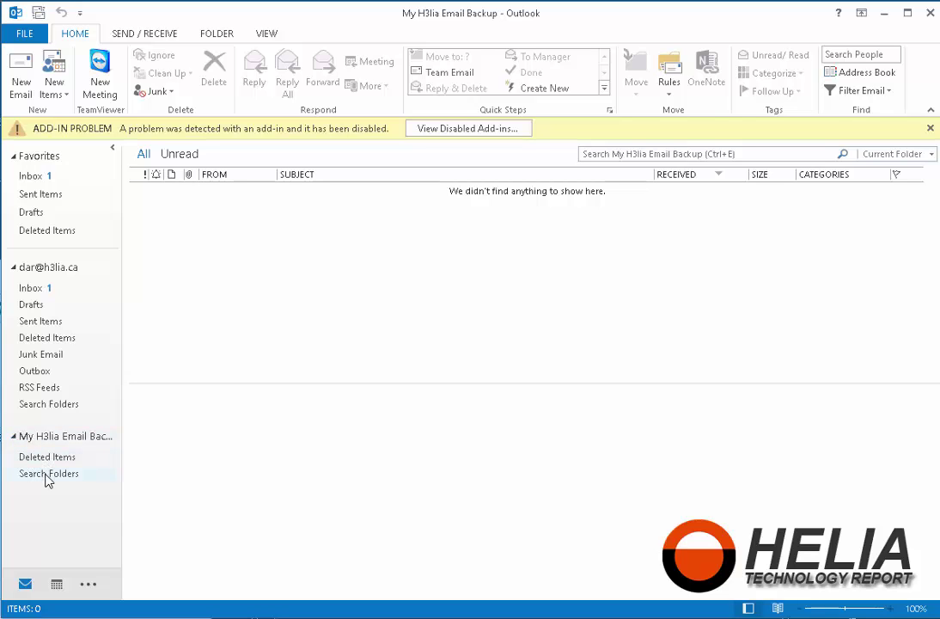
{"action": "right_click", "coordinate": [65, 438]}
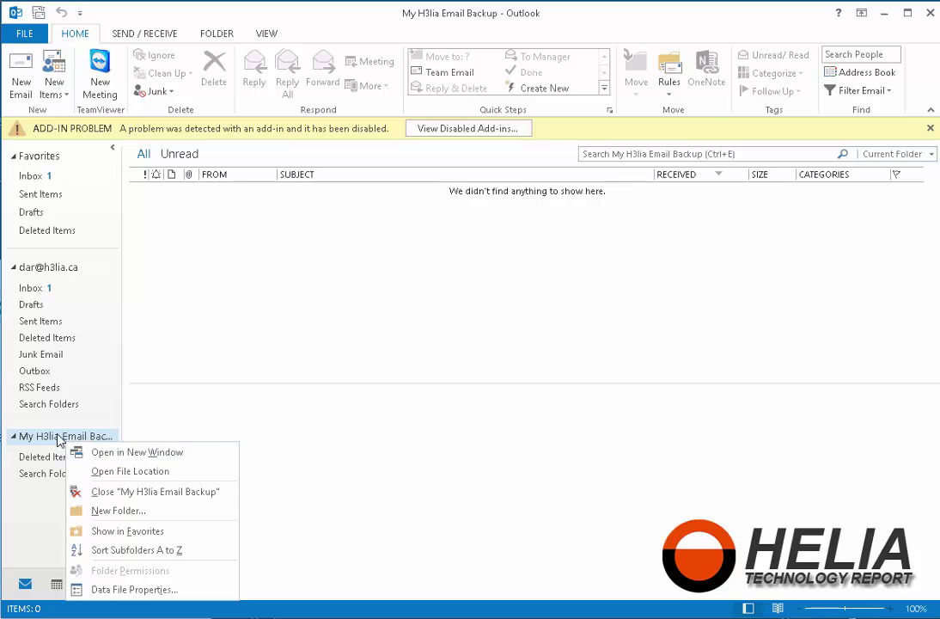
{"action": "left_click", "coordinate": [129, 513]}
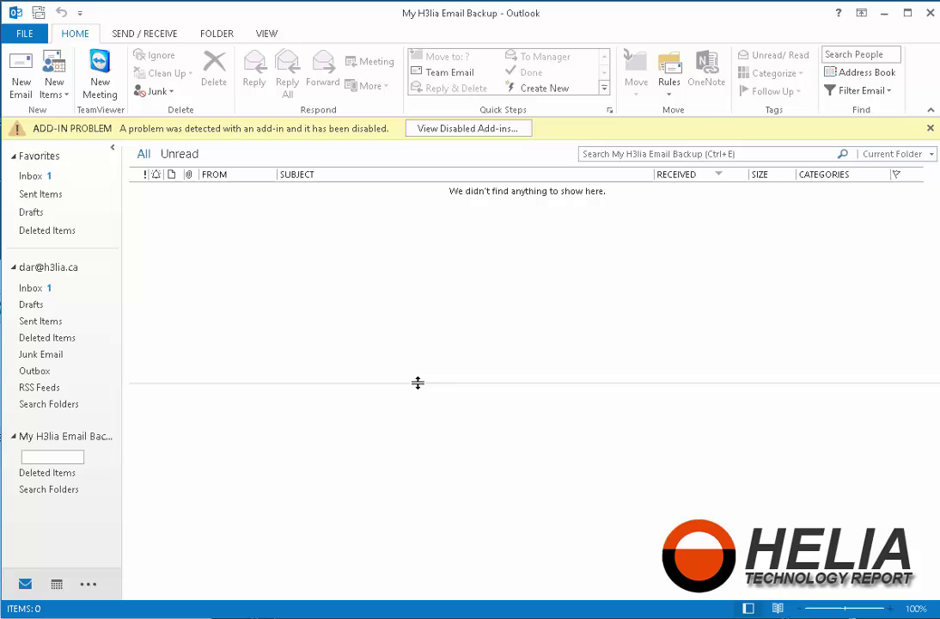
{"action": "type", "text": "Inbox"}
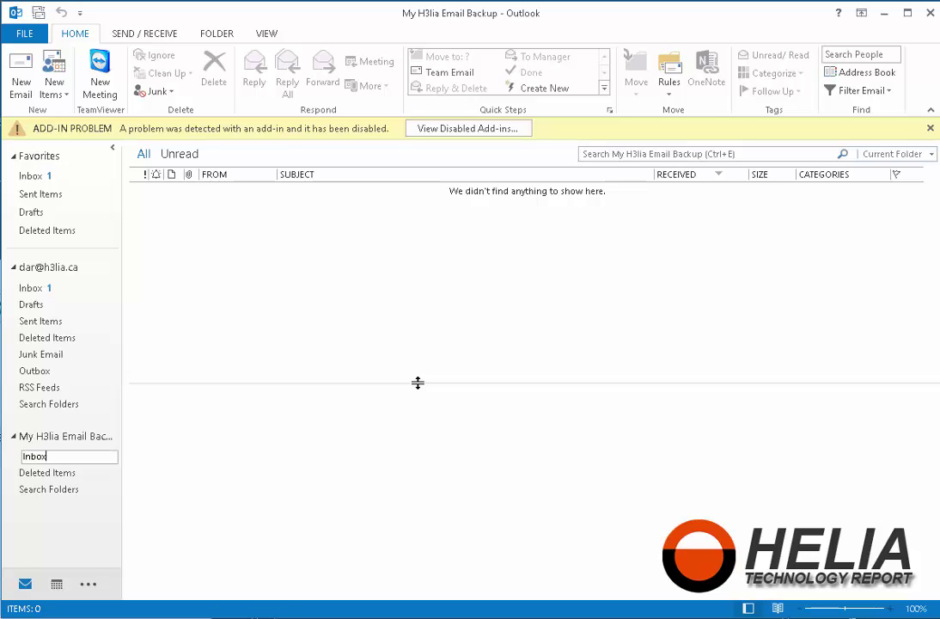
{"action": "left_click", "coordinate": [67, 436]}
Add a second folder named 'Sent Items' to the backup data file
{"action": "right_click", "coordinate": [69, 443]}
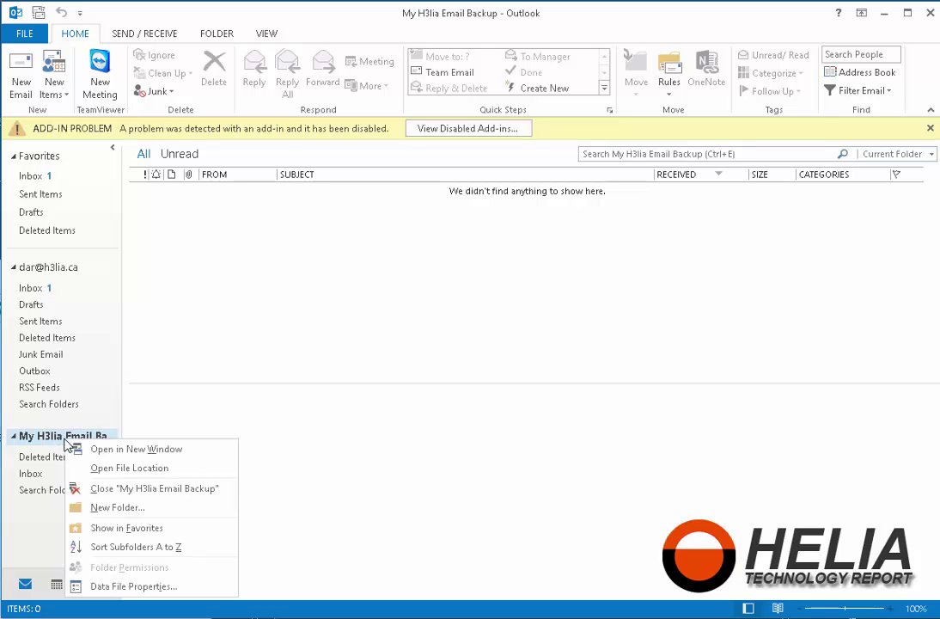
{"action": "left_click", "coordinate": [102, 507]}
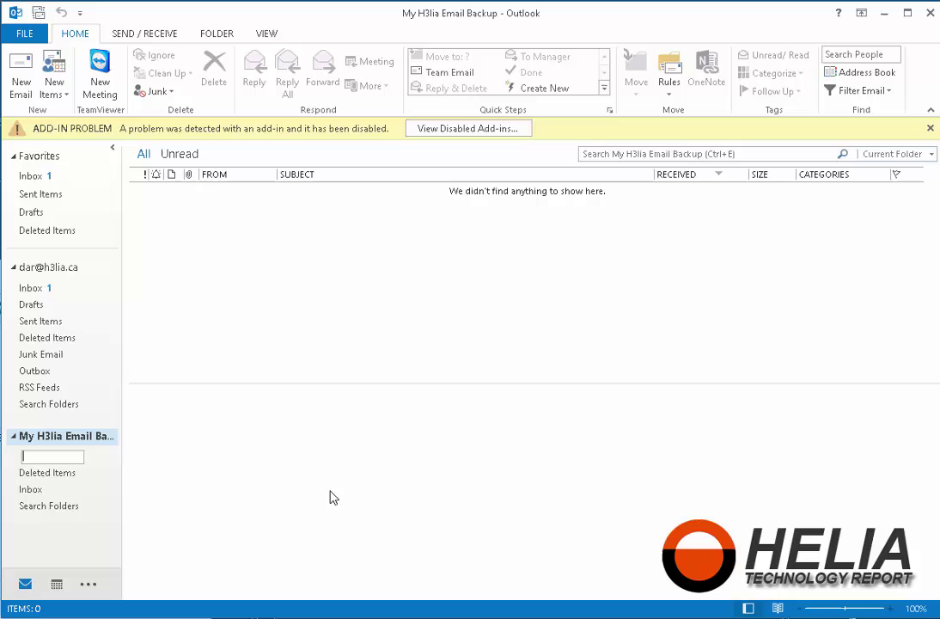
{"action": "type", "text": "Sent I"}
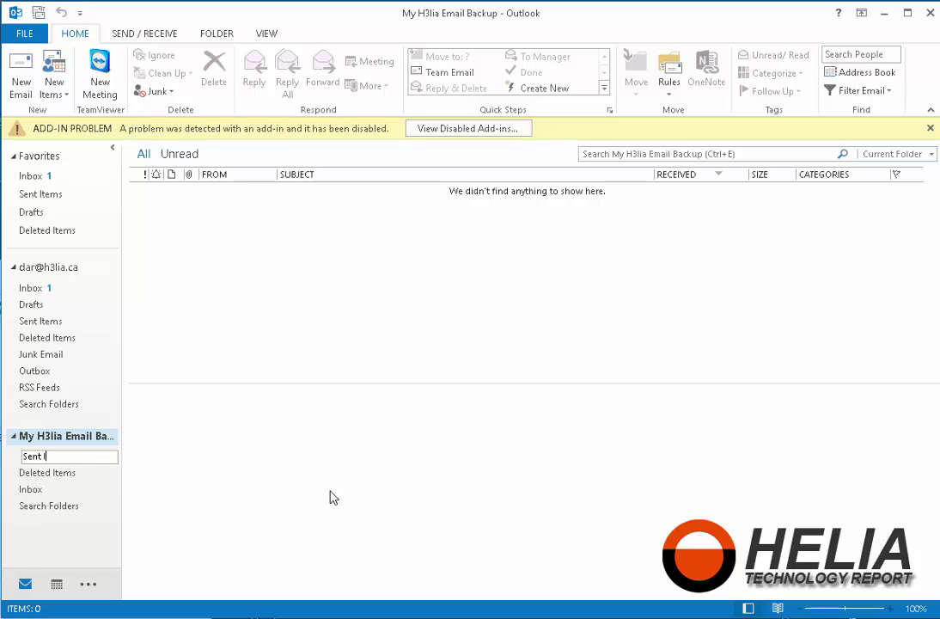
{"action": "type", "text": "tems"}
{"action": "key", "text": "Return"}
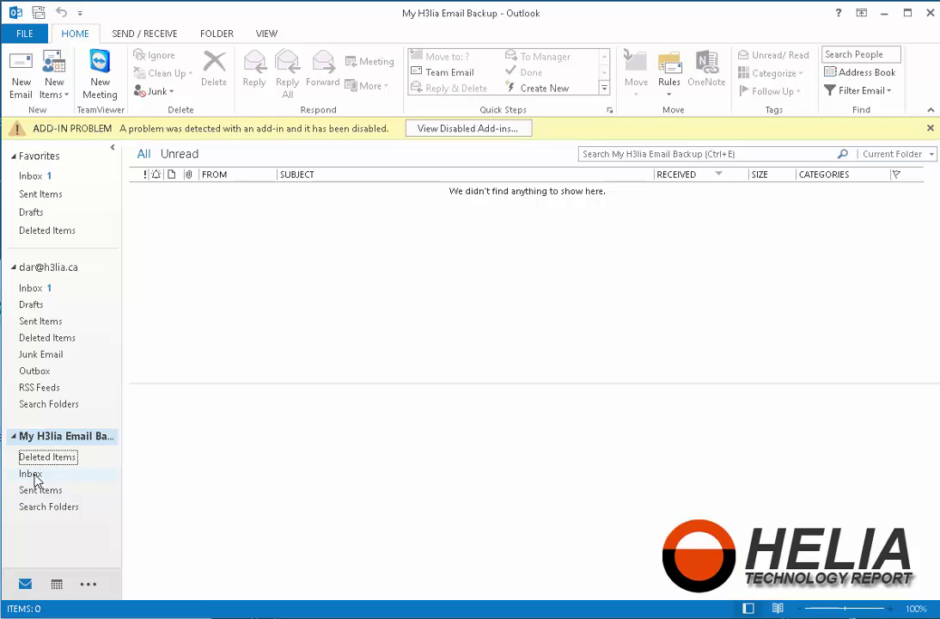
Select both messages in the main Inbox and copy them into the backup file's Inbox
{"action": "left_click", "coordinate": [50, 290]}
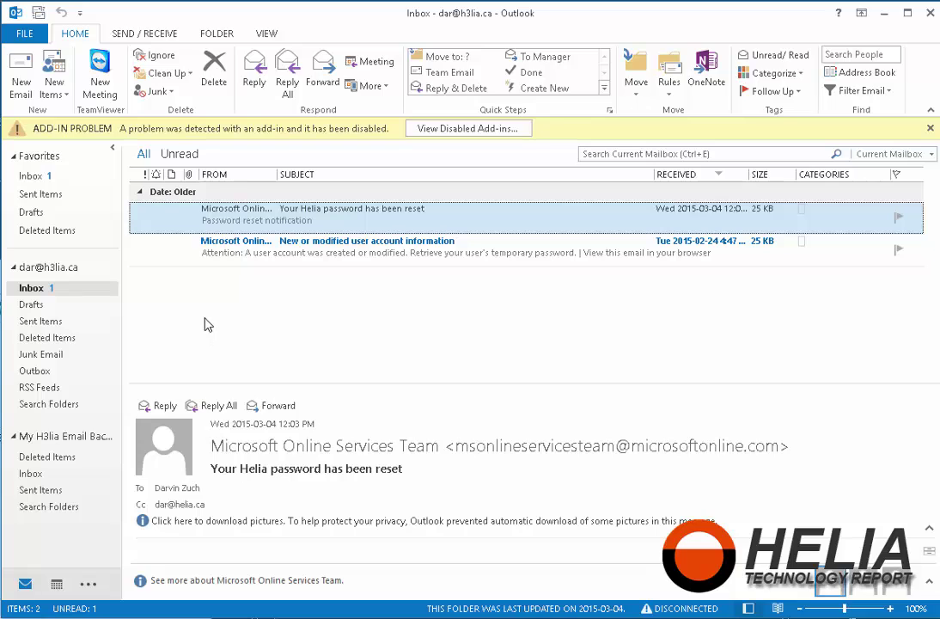
{"action": "key", "text": "ctrl+a"}
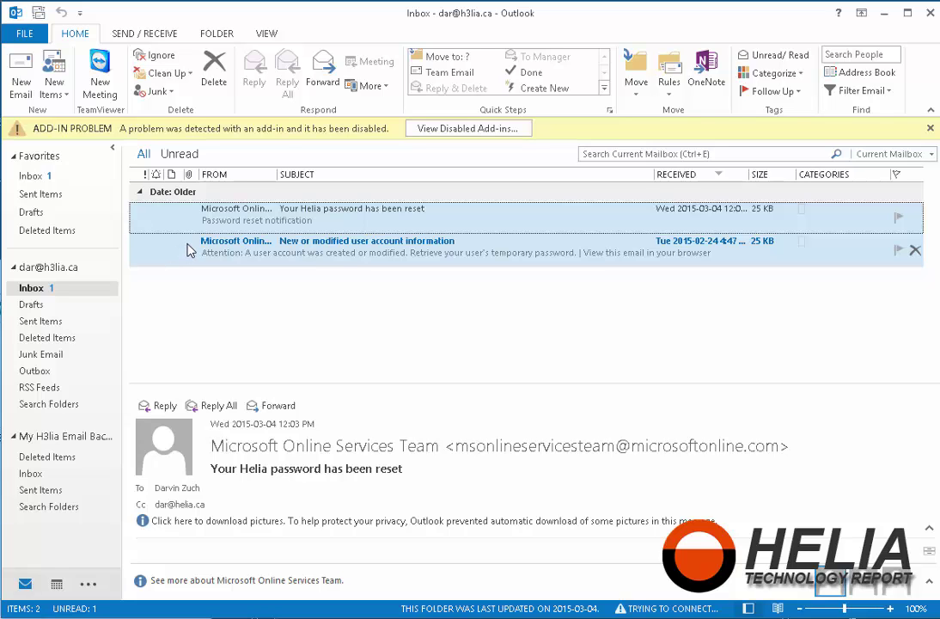
{"action": "left_click_drag", "start_coordinate": [191, 249], "coordinate": [33, 472]}
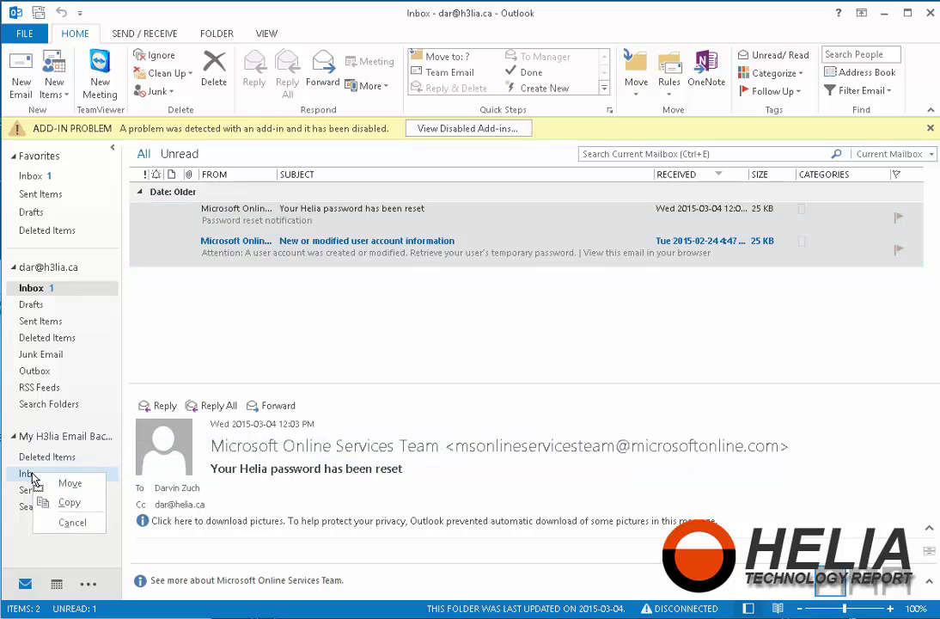
{"action": "left_click", "coordinate": [69, 503]}
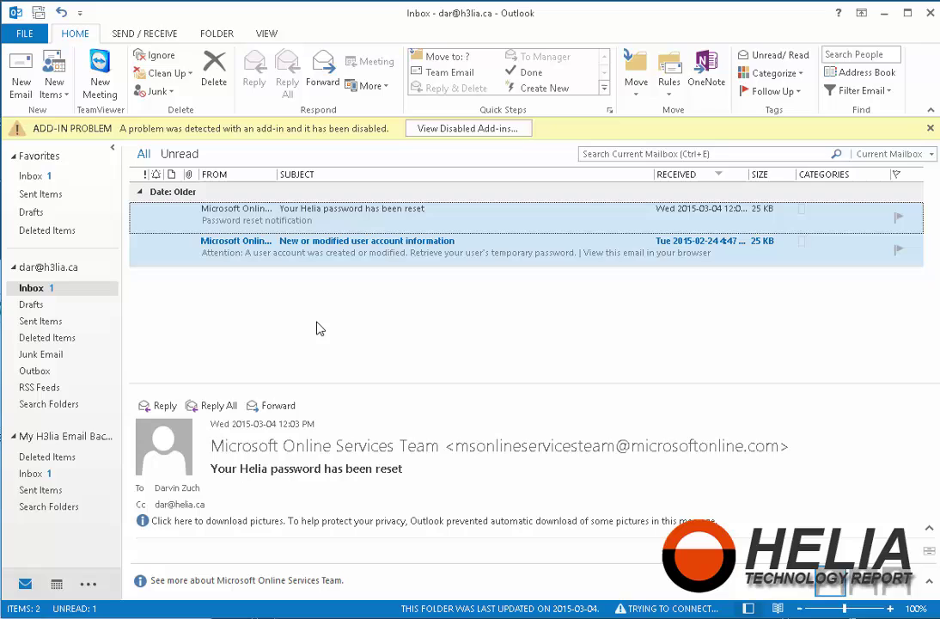
View the backup's Inbox and Sent Items, then the main account's empty Sent Items folder
{"action": "left_click", "coordinate": [33, 475]}
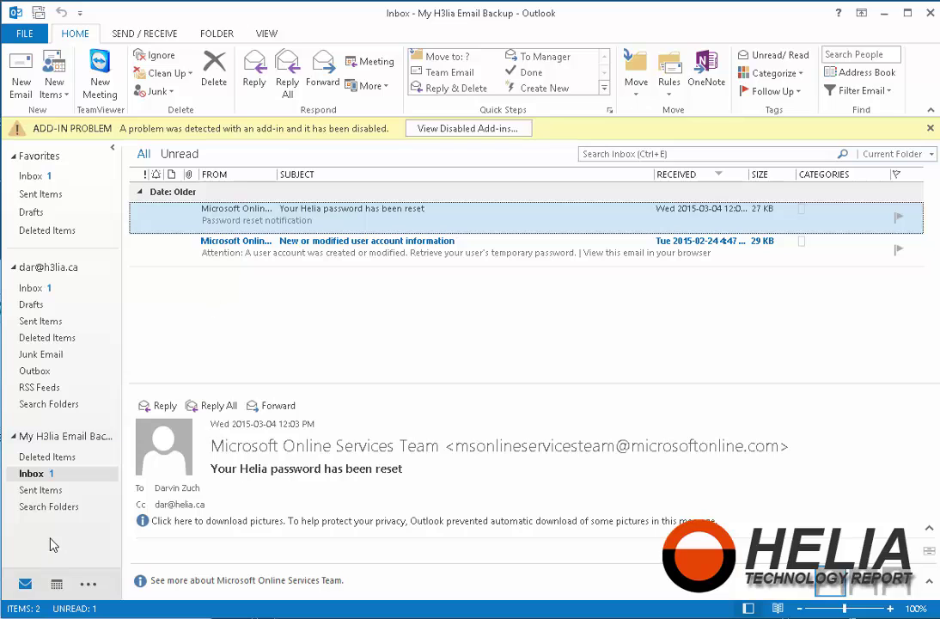
{"action": "left_click", "coordinate": [48, 494]}
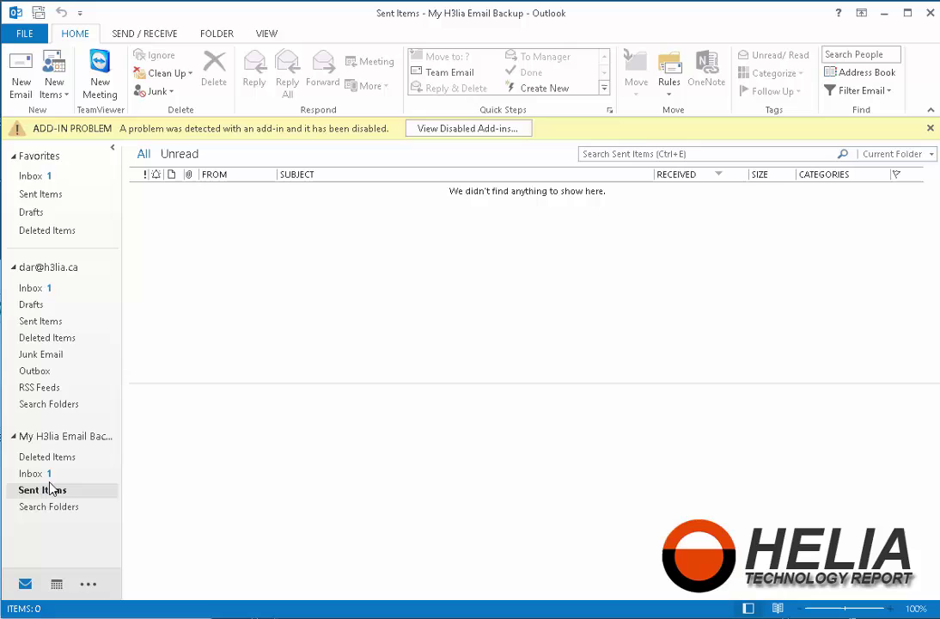
{"action": "left_click", "coordinate": [52, 322]}
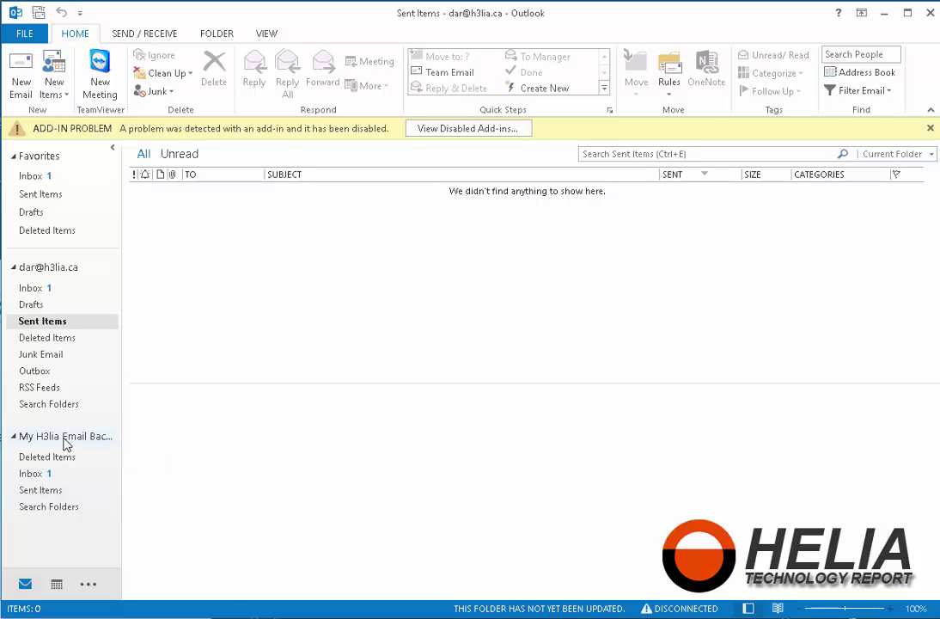
Close the My H3lia Email Backup data file from the folder pane
{"action": "right_click", "coordinate": [64, 443]}
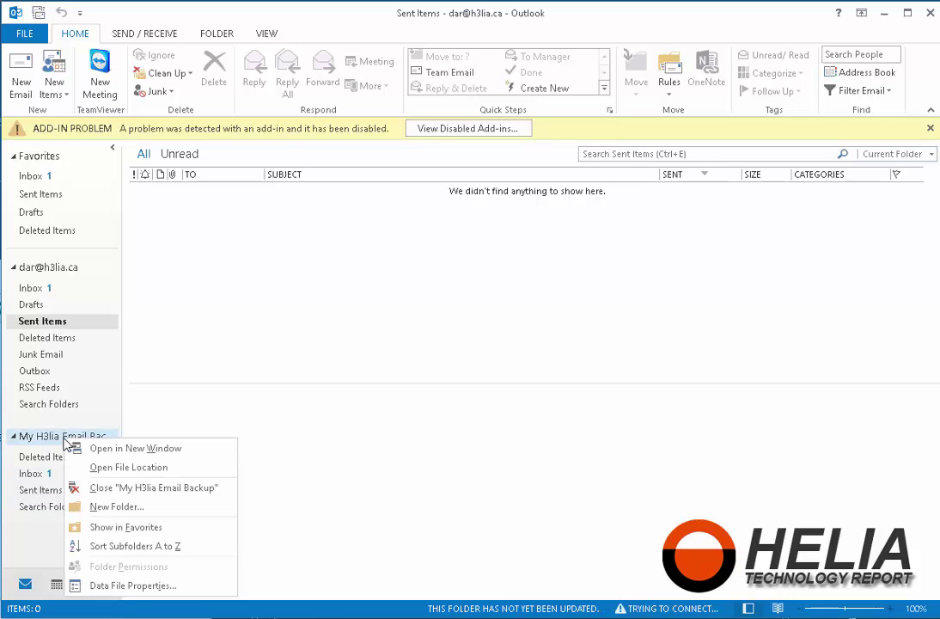
{"action": "left_click", "coordinate": [155, 488]}
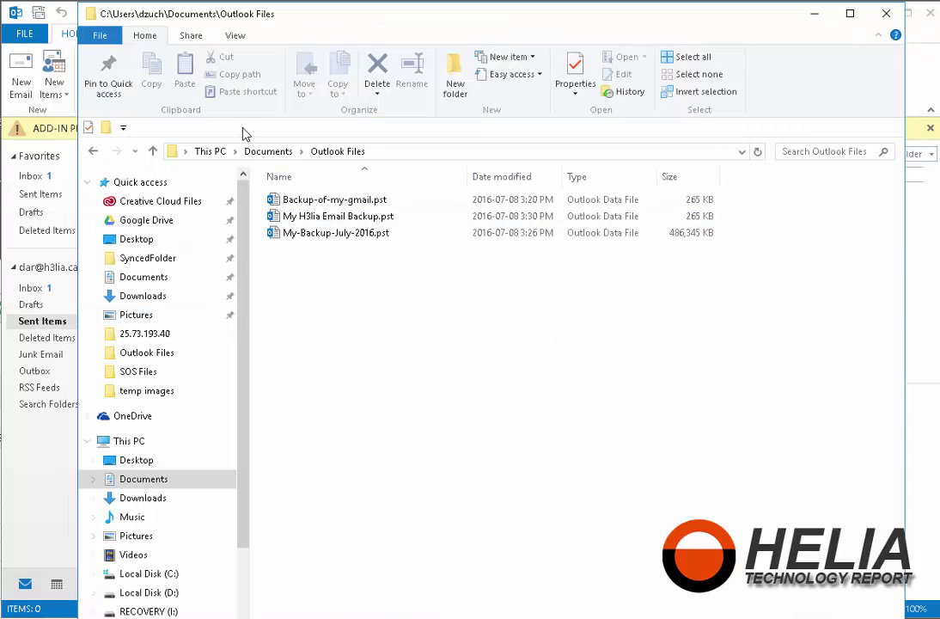
Select My H3lia Email Backup.pst (265 KB) in Outlook Files, then close File Explorer
{"action": "left_click", "coordinate": [321, 216]}
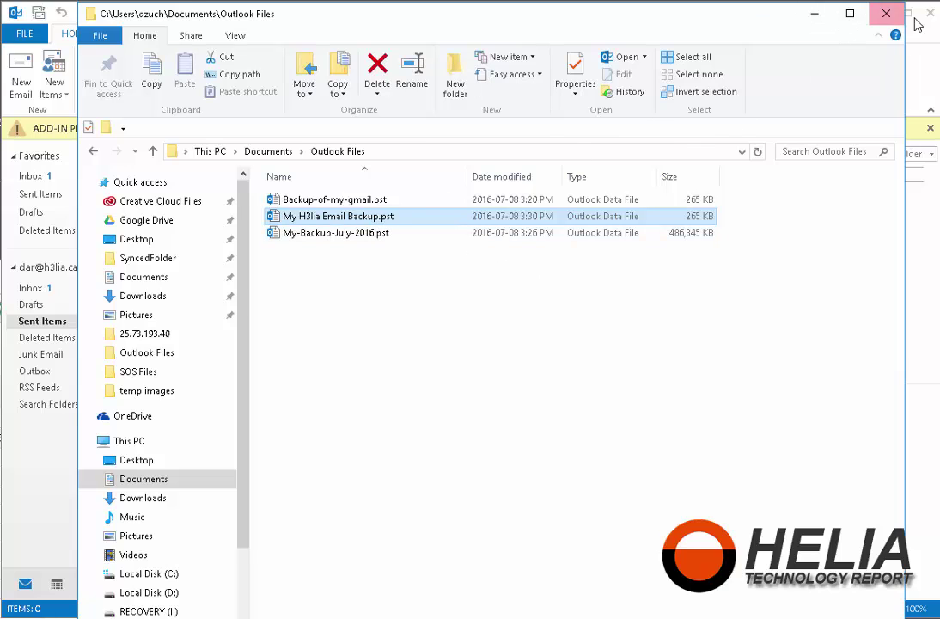
{"action": "left_click", "coordinate": [886, 14]}
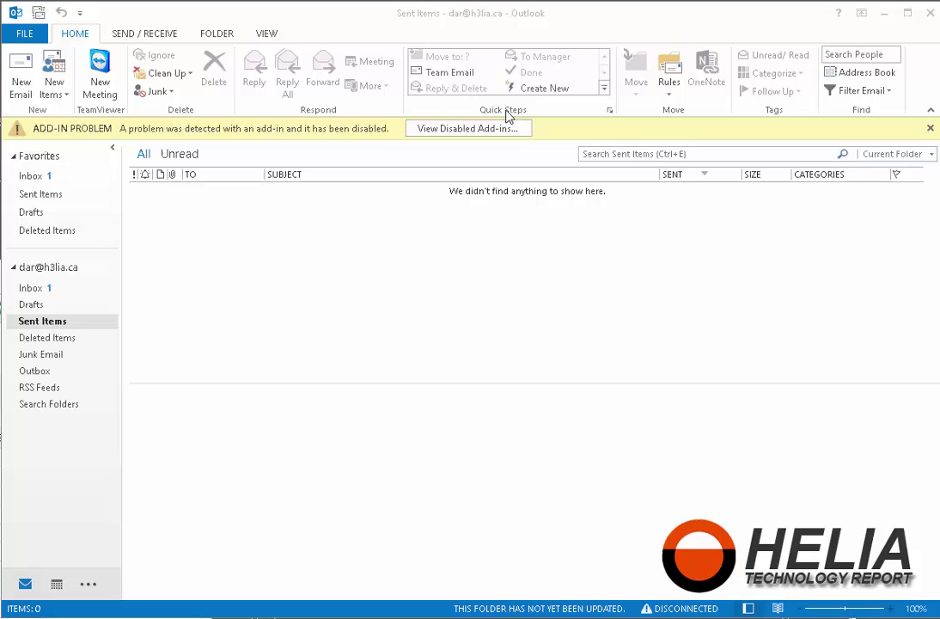
Reopen My H3lia Email Backup.pst as an Outlook data file and display its Inbox's two messages
{"action": "left_click", "coordinate": [56, 89]}
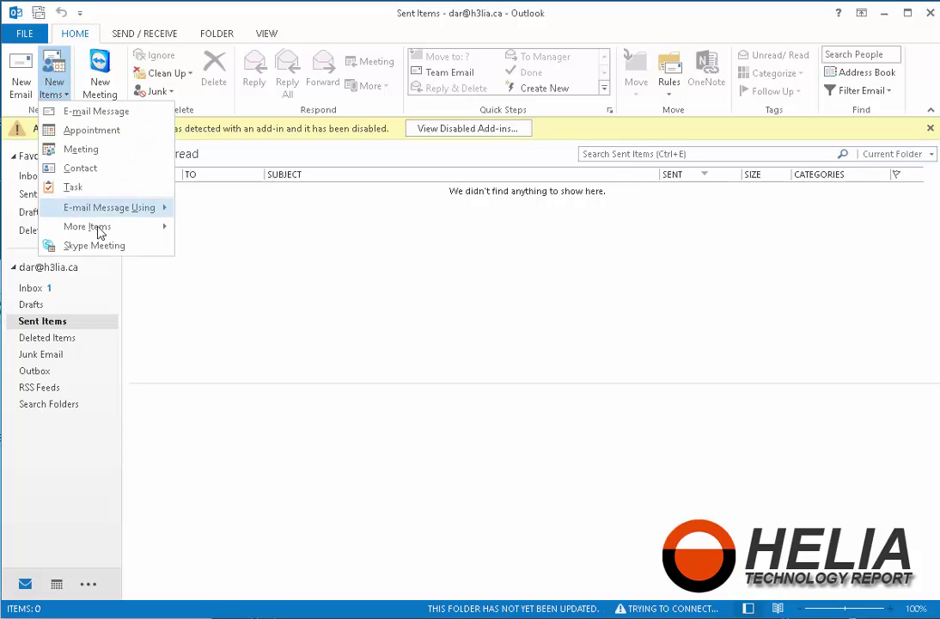
{"action": "mouse_move", "coordinate": [99, 232]}
{"action": "left_click", "coordinate": [225, 345]}
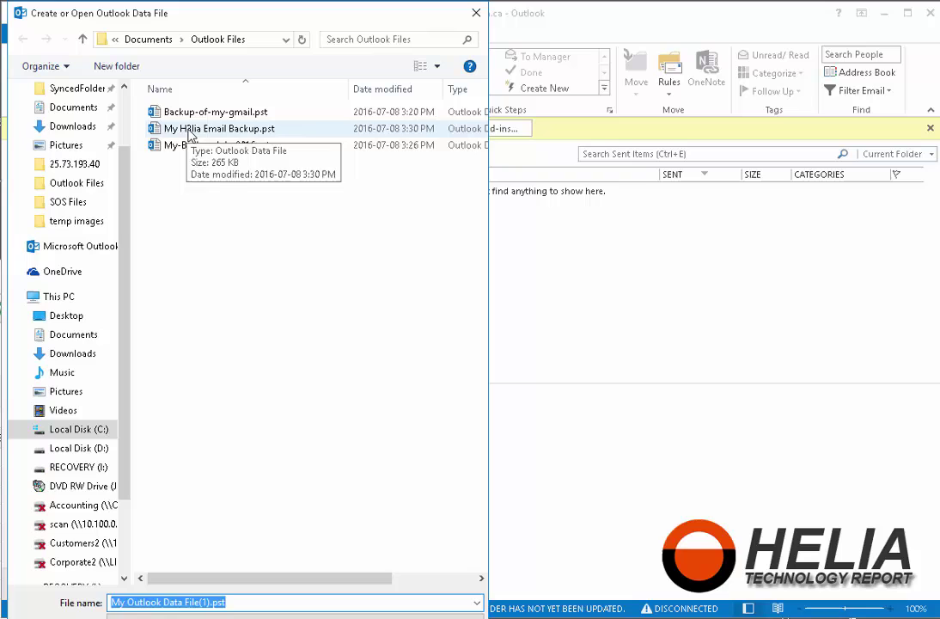
{"action": "left_click", "coordinate": [188, 135]}
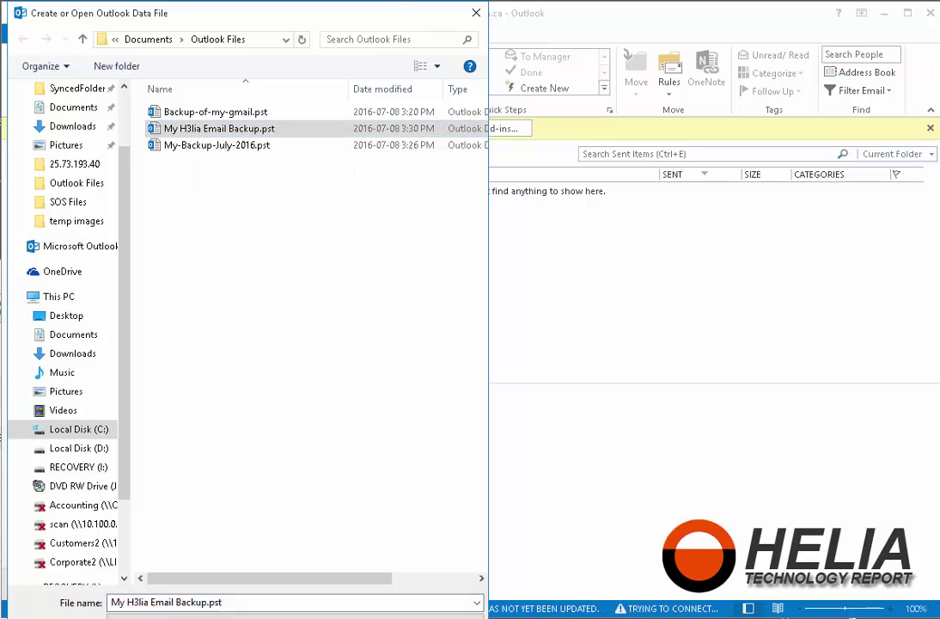
{"action": "key", "text": "Return"}
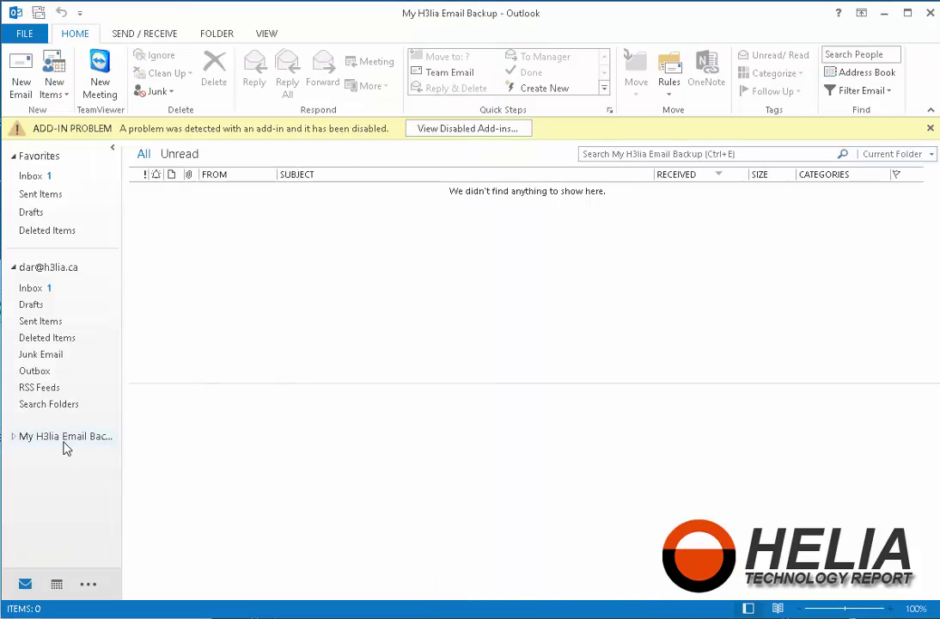
{"action": "left_click", "coordinate": [13, 436]}
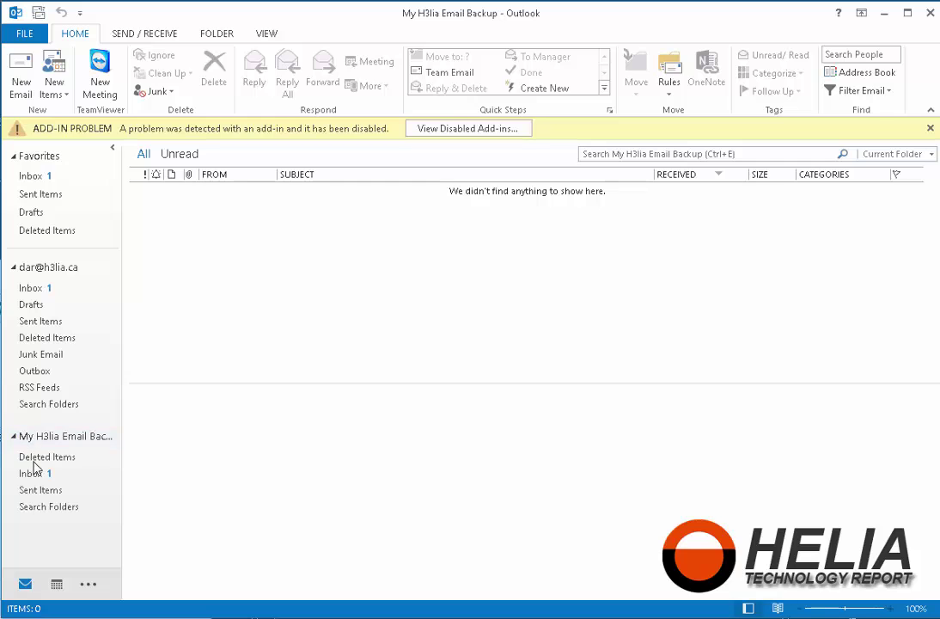
{"action": "left_click", "coordinate": [30, 476]}
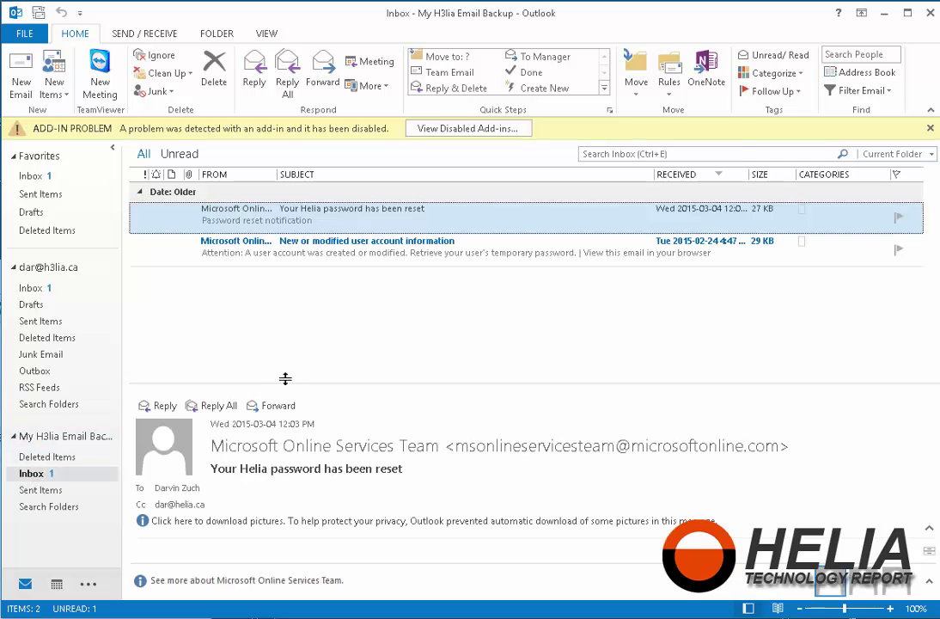